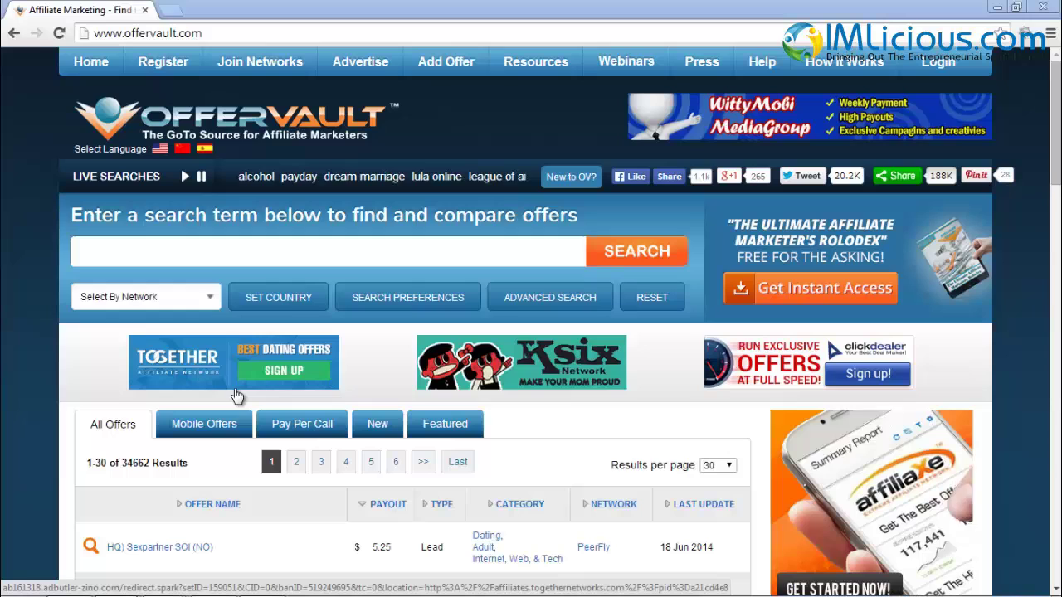
Search OfferVault for 'strength training' and scroll through the 11 matching fitness offers
{"action": "left_click", "coordinate": [227, 251]}
{"action": "type", "text": "strength"}
{"action": "key", "text": "Down"}
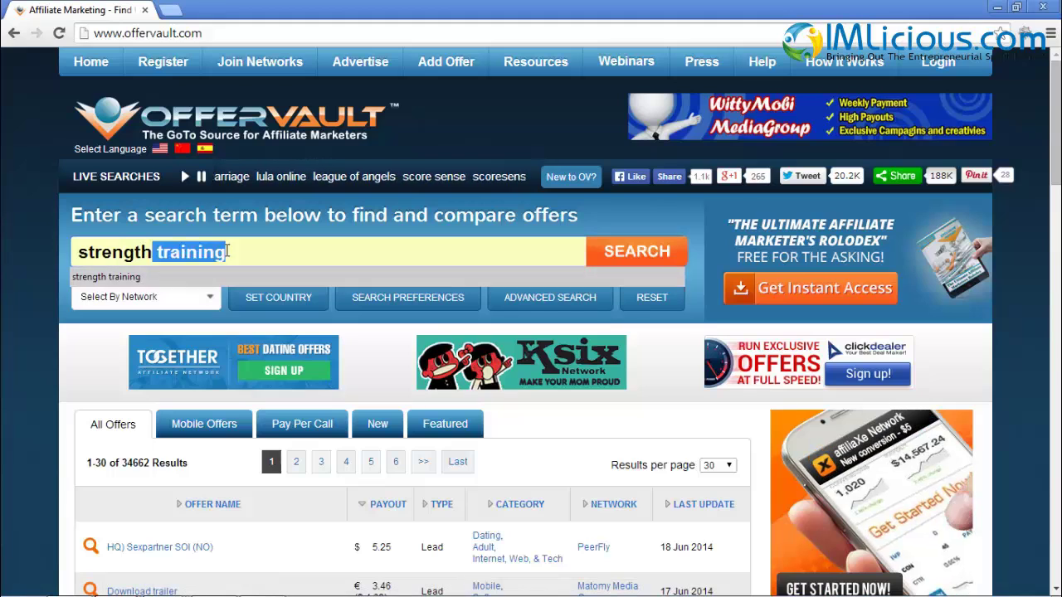
{"action": "key", "text": "Return"}
{"action": "left_click", "coordinate": [662, 258]}
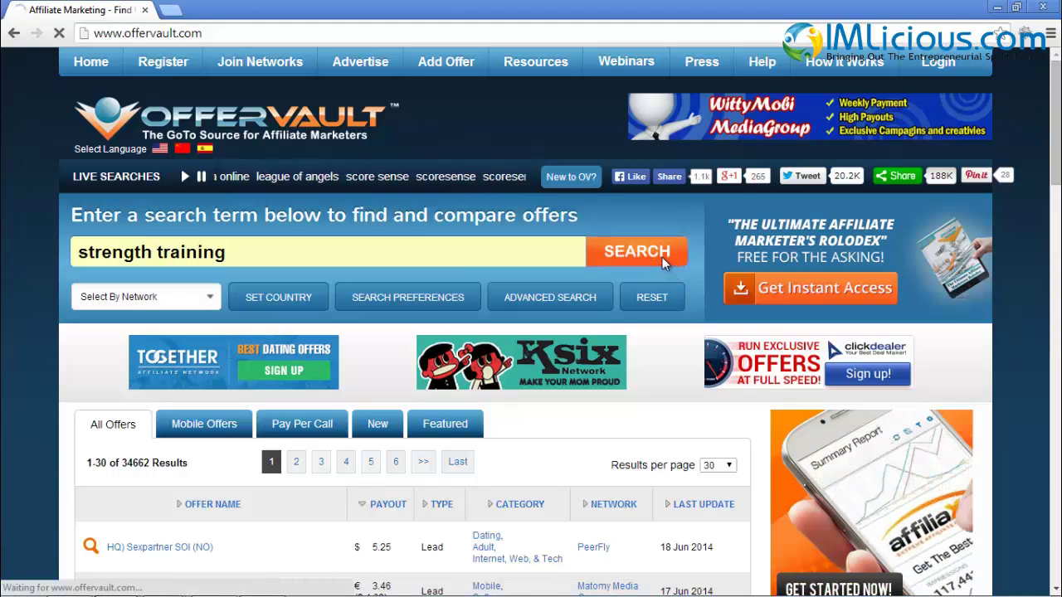
{"action": "scroll", "coordinate": [1055, 232], "scroll_direction": "down", "scroll_amount": 3}
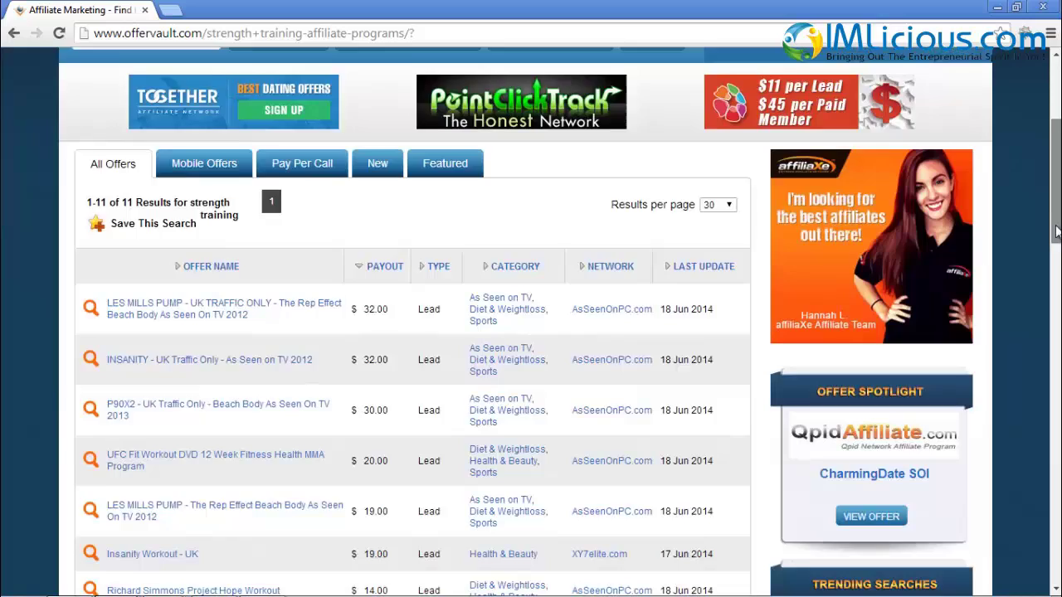
{"action": "scroll", "coordinate": [1056, 232], "scroll_direction": "down", "scroll_amount": 3}
{"action": "scroll", "coordinate": [746, 282], "scroll_direction": "down", "scroll_amount": 1}
{"action": "scroll", "coordinate": [525, 309], "scroll_direction": "up", "scroll_amount": 1}
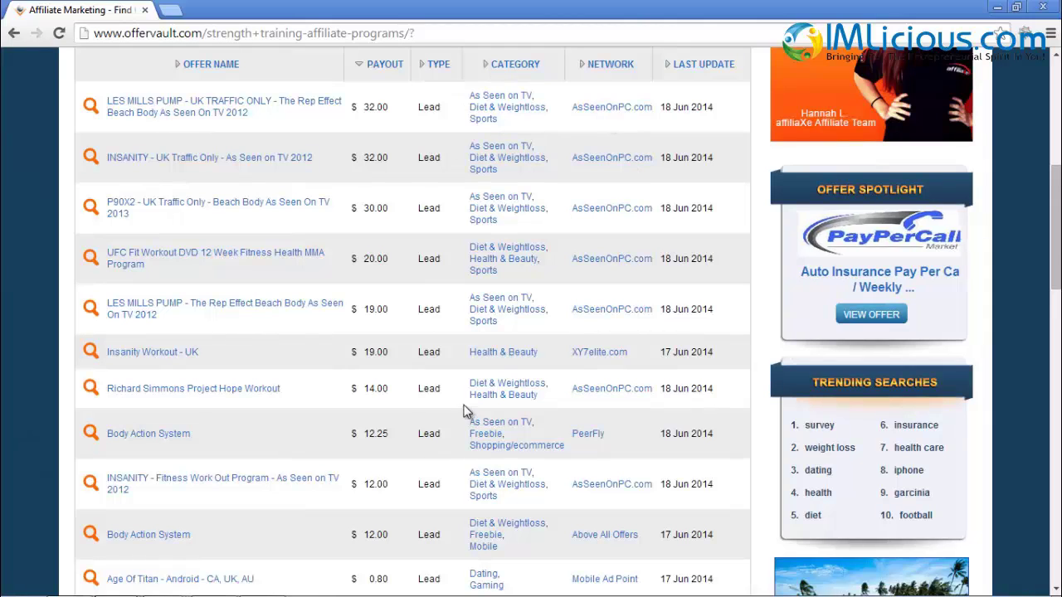
{"action": "scroll", "coordinate": [474, 387], "scroll_direction": "up", "scroll_amount": 1}
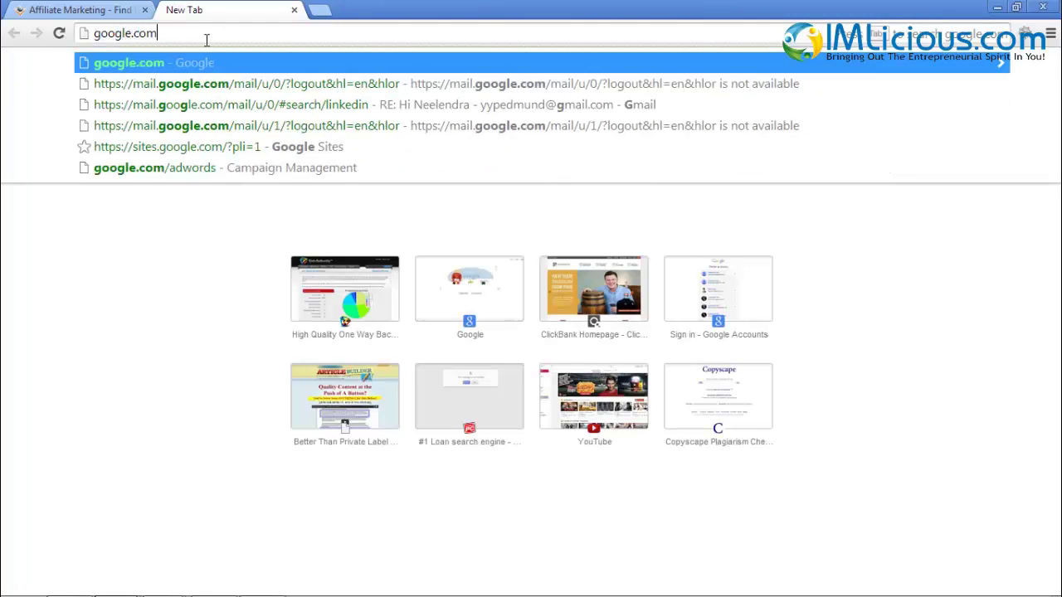
Load google.com/adwords and sign in to the AdWords account
{"action": "type", "text": "/adwords"}
{"action": "key", "text": "Return"}
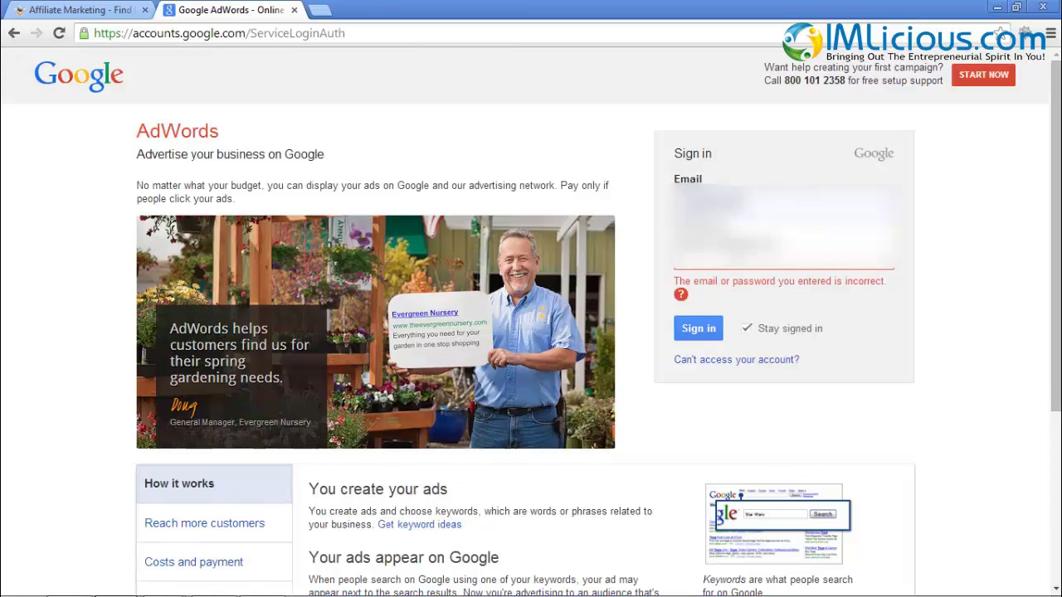
{"action": "left_click", "coordinate": [701, 330]}
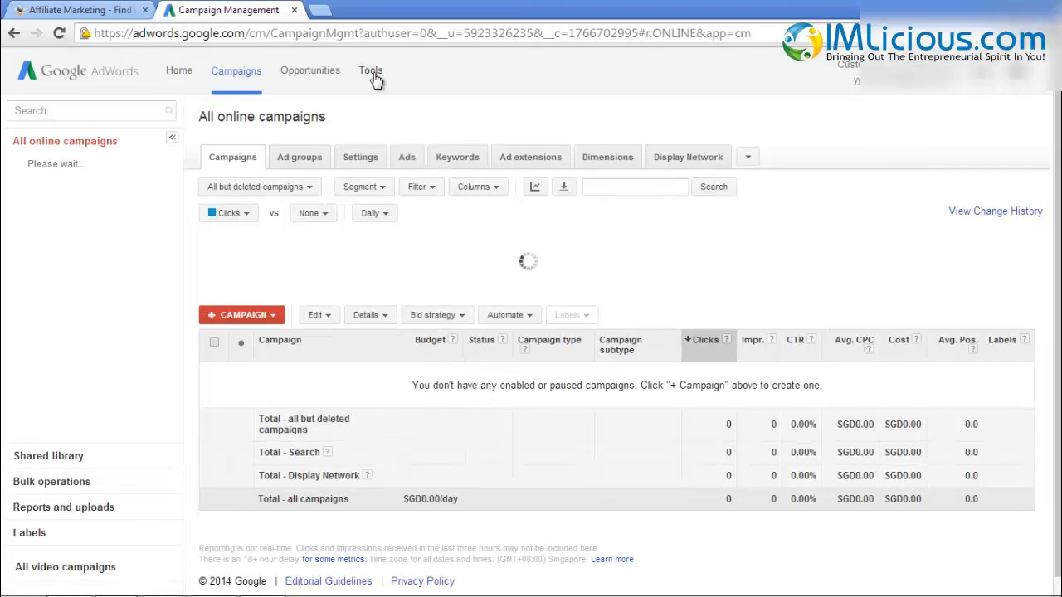
Open Tools > Keyword Planner and expand 'Search for new keyword and ad group ideas'
{"action": "left_click", "coordinate": [373, 73]}
{"action": "left_click", "coordinate": [406, 195]}
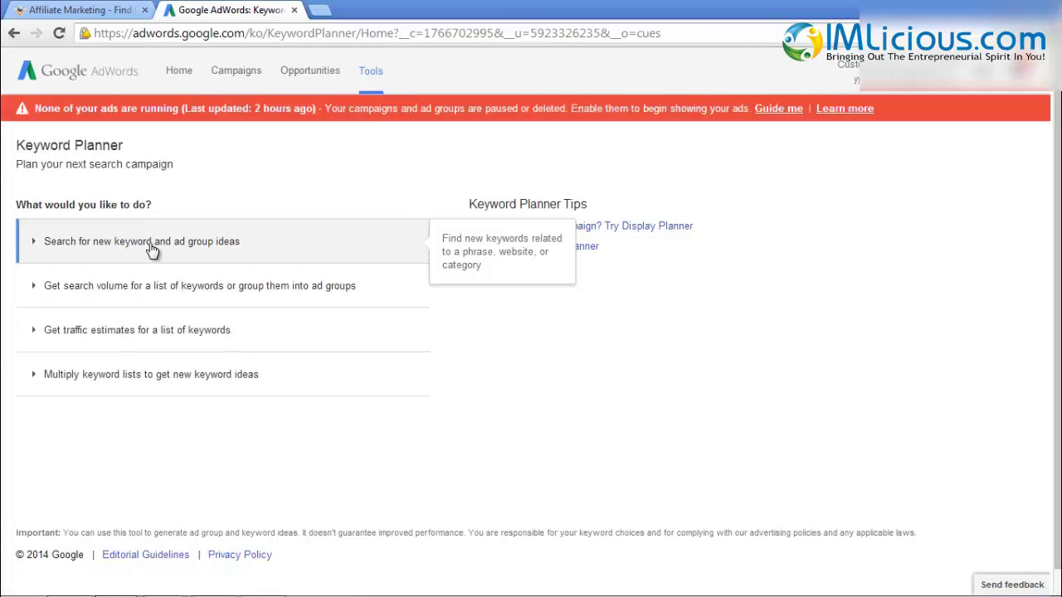
{"action": "left_click", "coordinate": [154, 249]}
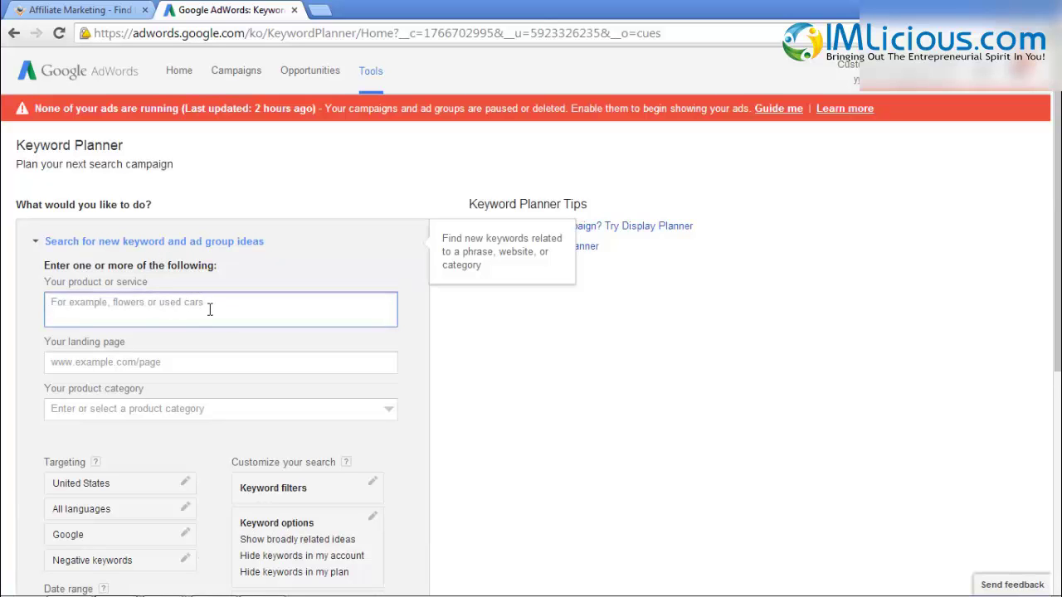
Enter 'les mills pump' as the first product, checking names in the OfferVault list
{"action": "left_click", "coordinate": [82, 16]}
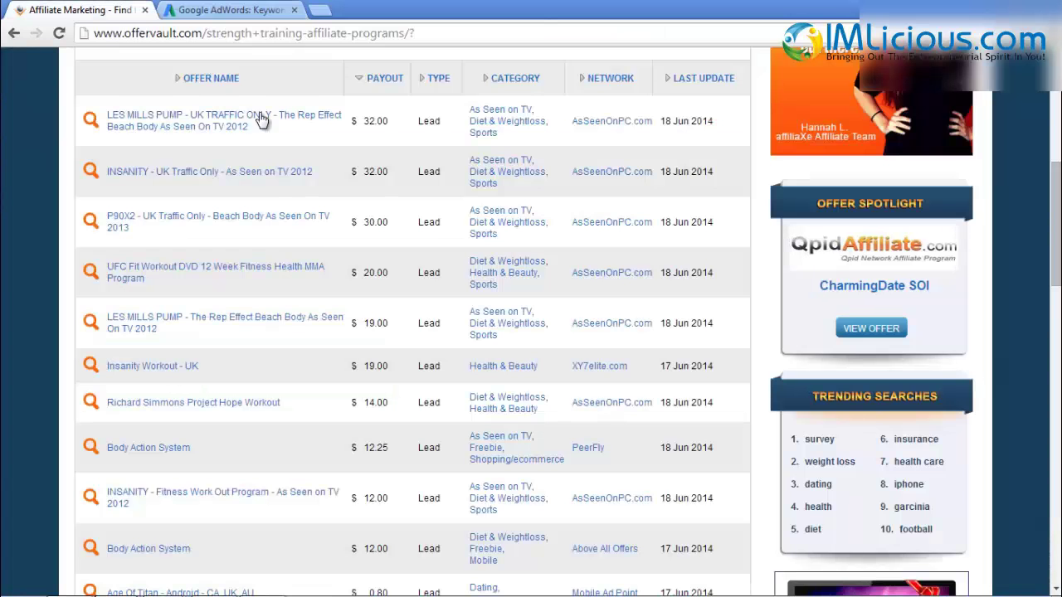
{"action": "left_click", "coordinate": [231, 10]}
{"action": "type", "text": "tesm"}
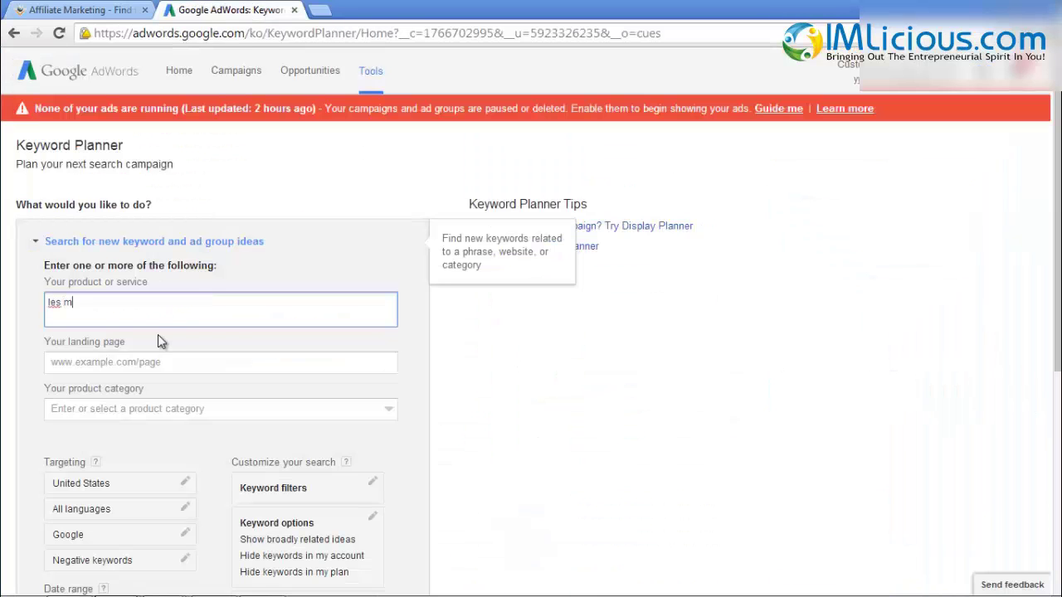
{"action": "type", "text": "ills pump"}
{"action": "left_click", "coordinate": [82, 10]}
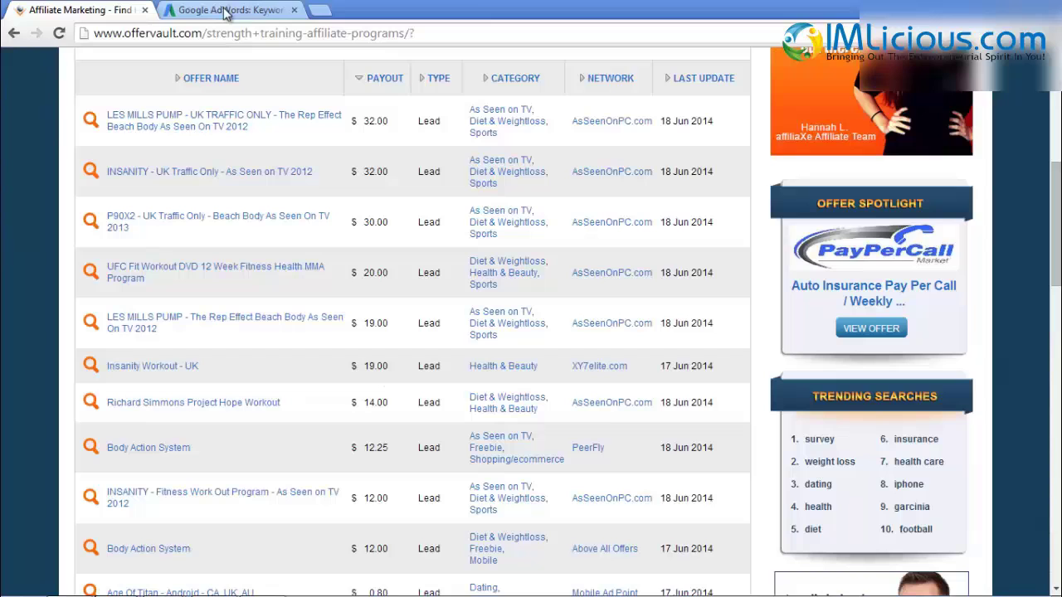
{"action": "left_click", "coordinate": [220, 10]}
{"action": "left_click", "coordinate": [83, 10]}
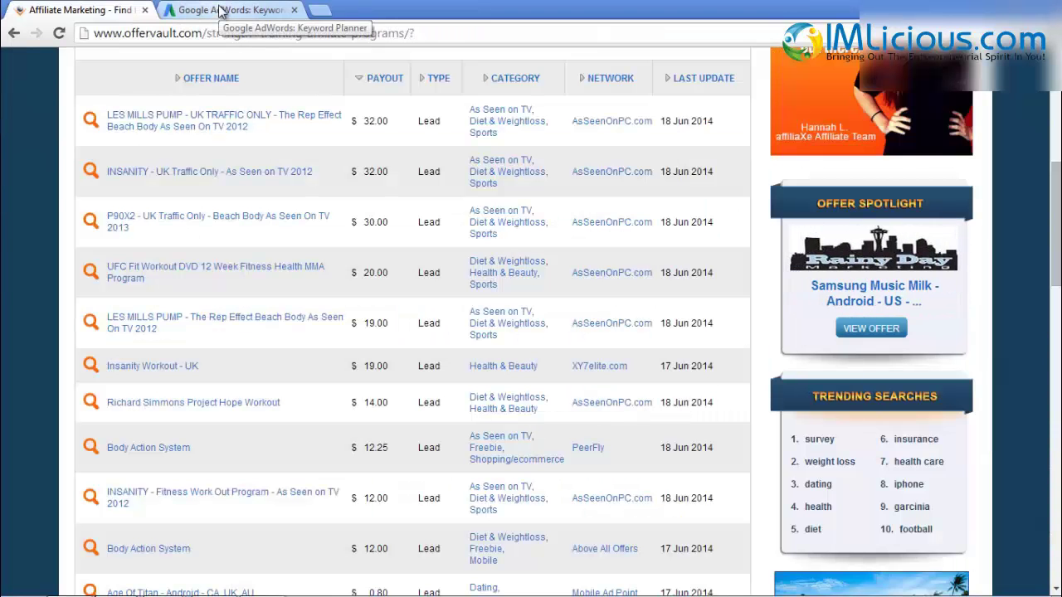
{"action": "left_click", "coordinate": [220, 10]}
Add the remaining offer names, through 'body action system', to the product field
{"action": "key", "text": "ctrl+Tab"}
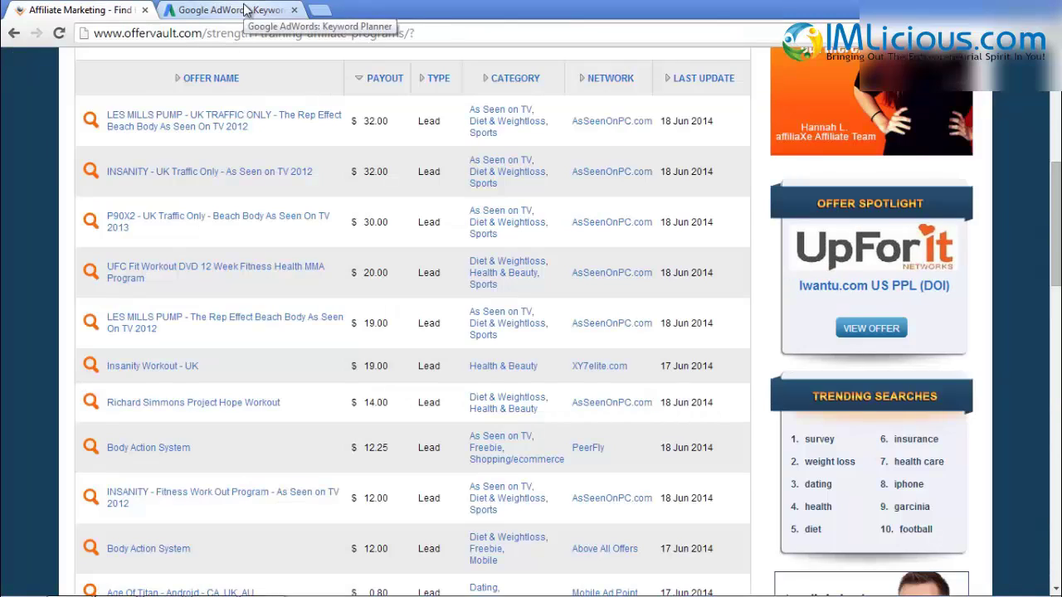
{"action": "left_click", "coordinate": [240, 10]}
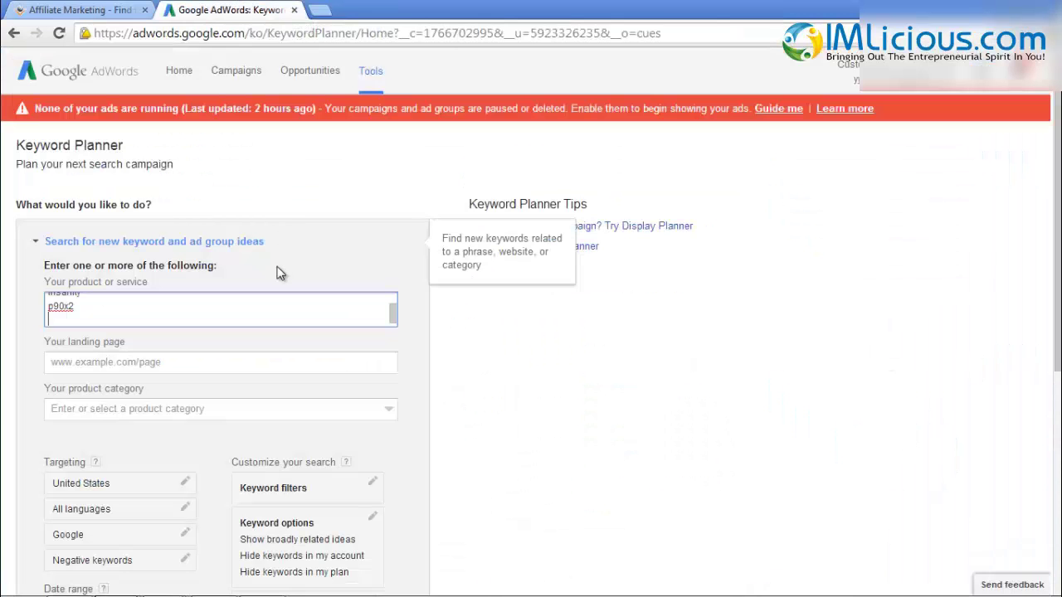
{"action": "type", "text": "ufcfix"}
{"action": "key", "text": "ctrl+Tab"}
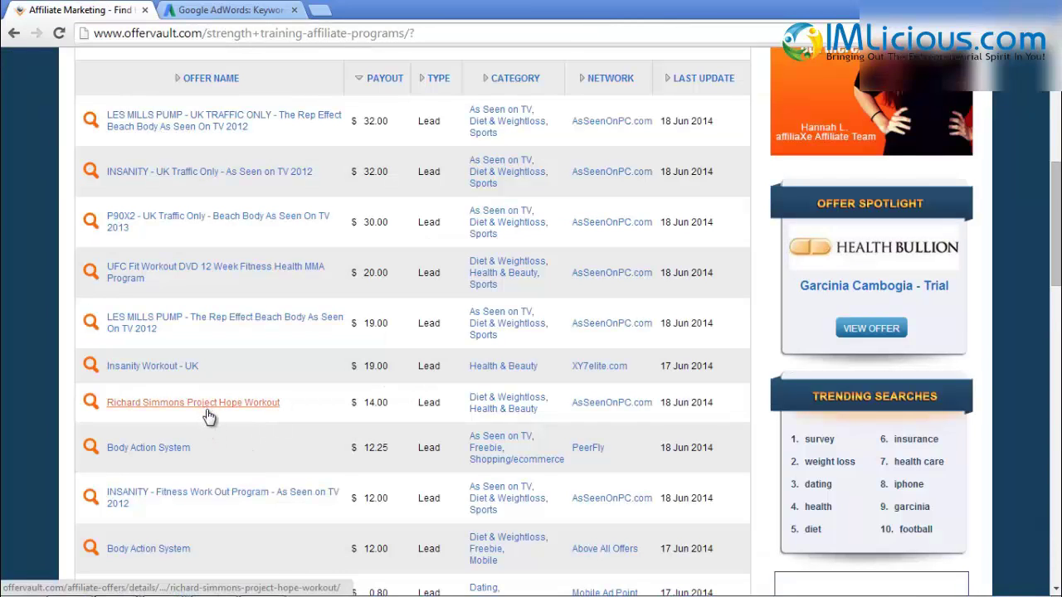
{"action": "key", "text": "ctrl+Tab"}
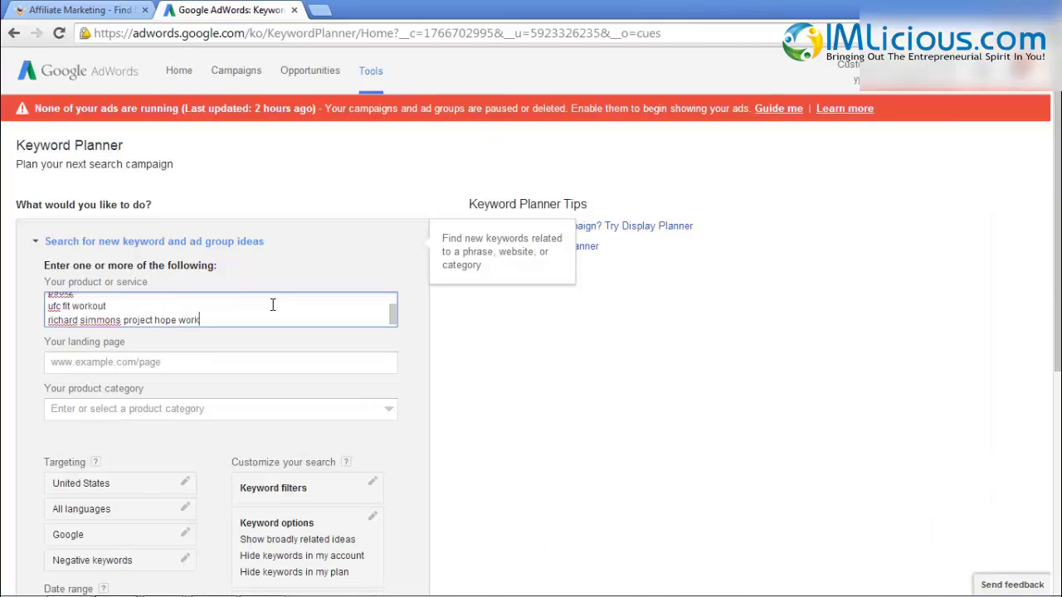
{"action": "key", "text": "ctrl+Tab"}
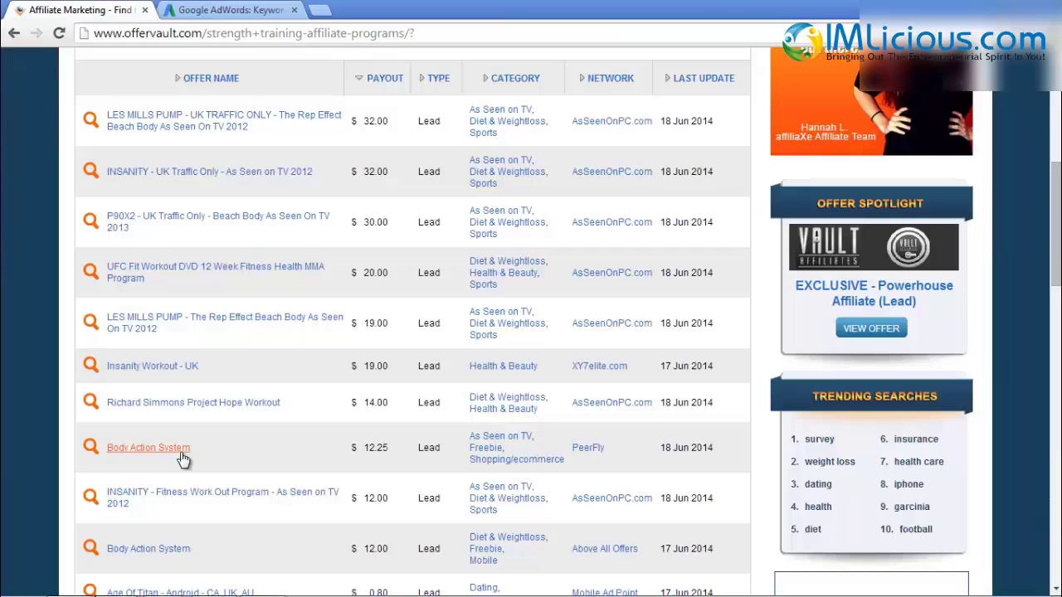
{"action": "left_click", "coordinate": [237, 12]}
{"action": "type", "text": "body action system"}
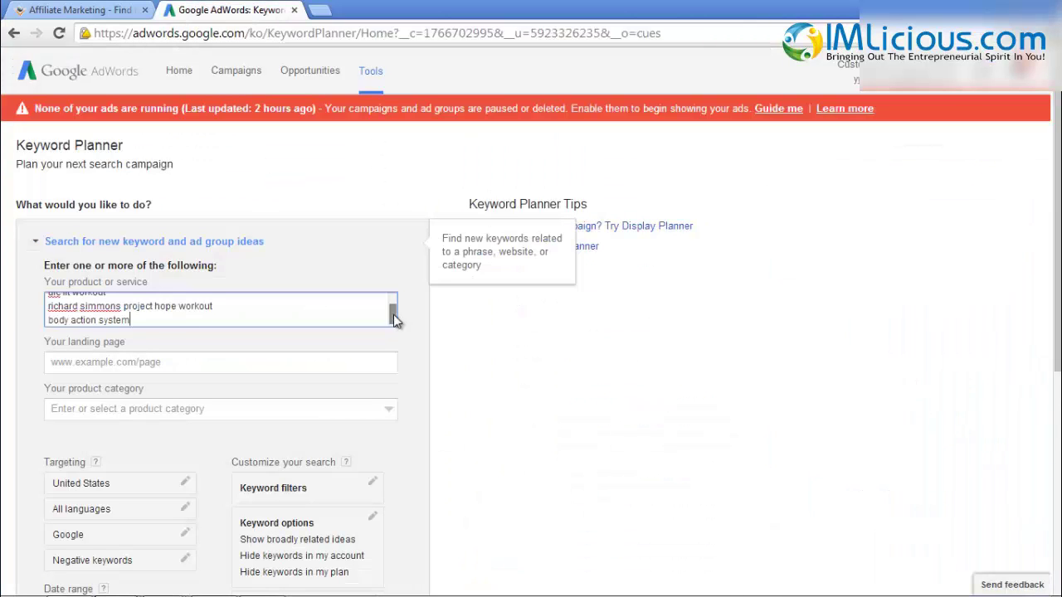
{"action": "scroll", "coordinate": [393, 315], "scroll_direction": "up", "scroll_amount": 5}
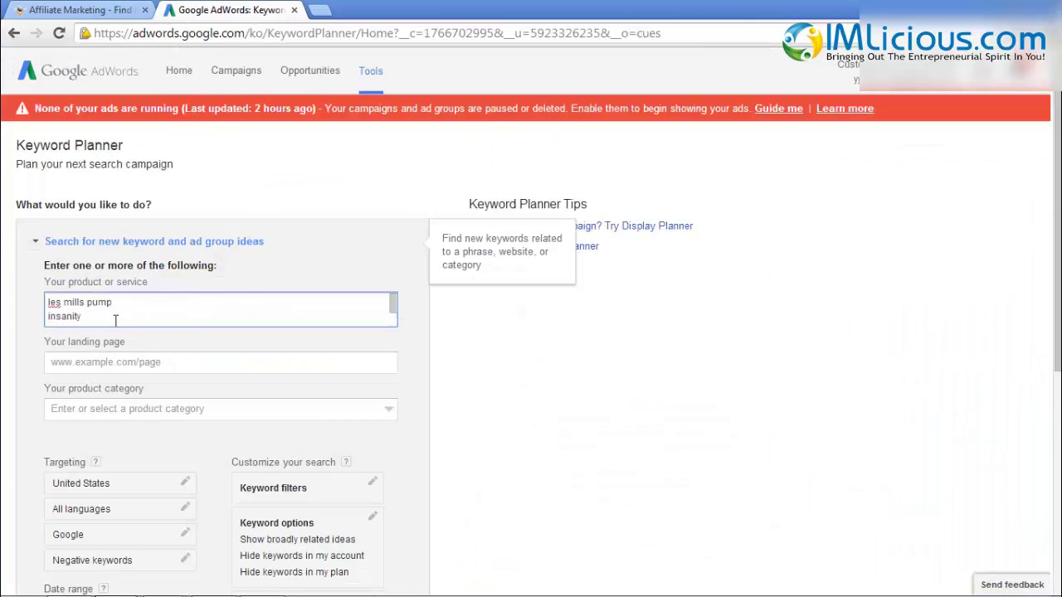
{"action": "scroll", "coordinate": [594, 348], "scroll_direction": "down", "scroll_amount": 2}
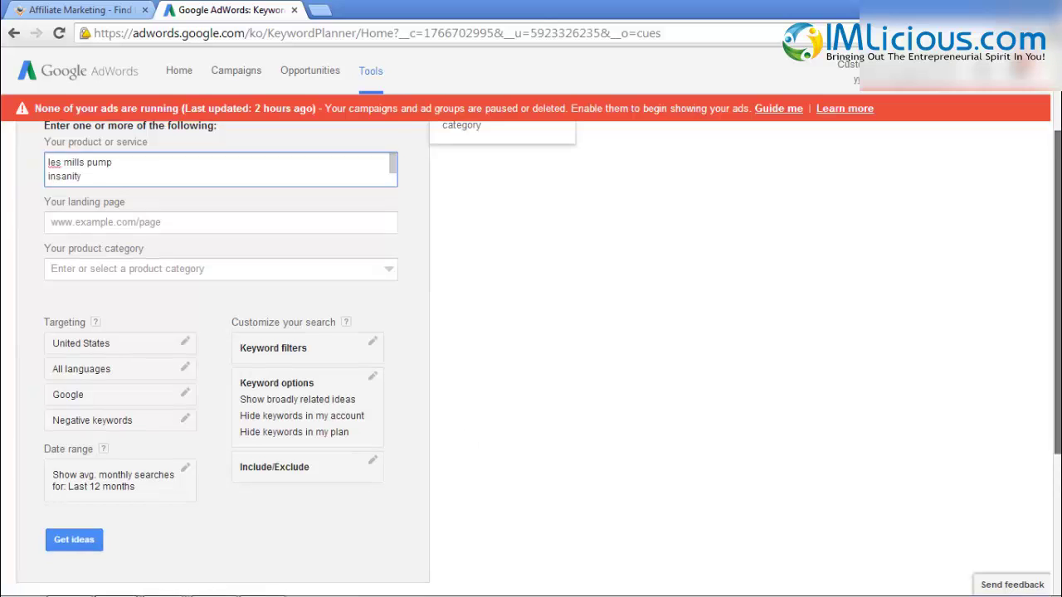
Set keywords to exact match and show the individual Keyword ideas with monthly searches
{"action": "scroll", "coordinate": [130, 523], "scroll_direction": "down", "scroll_amount": 1}
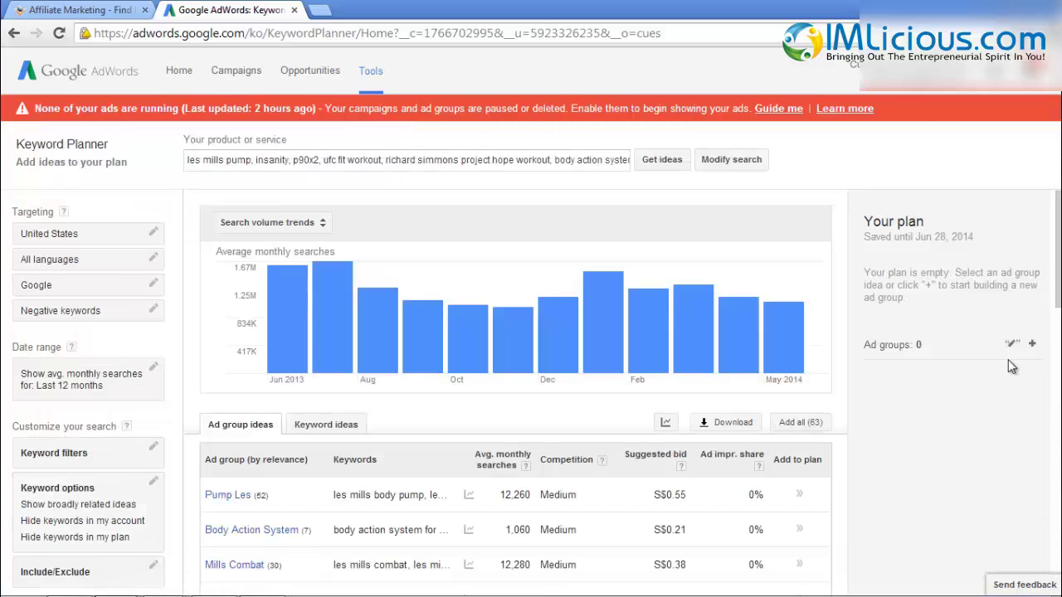
{"action": "left_click", "coordinate": [1011, 349]}
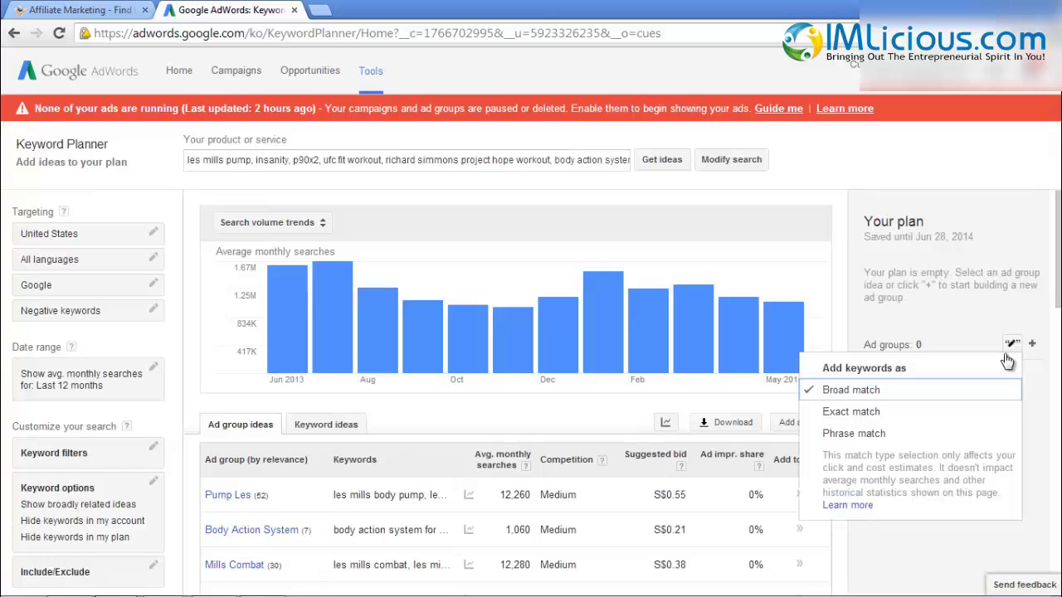
{"action": "left_click", "coordinate": [856, 412]}
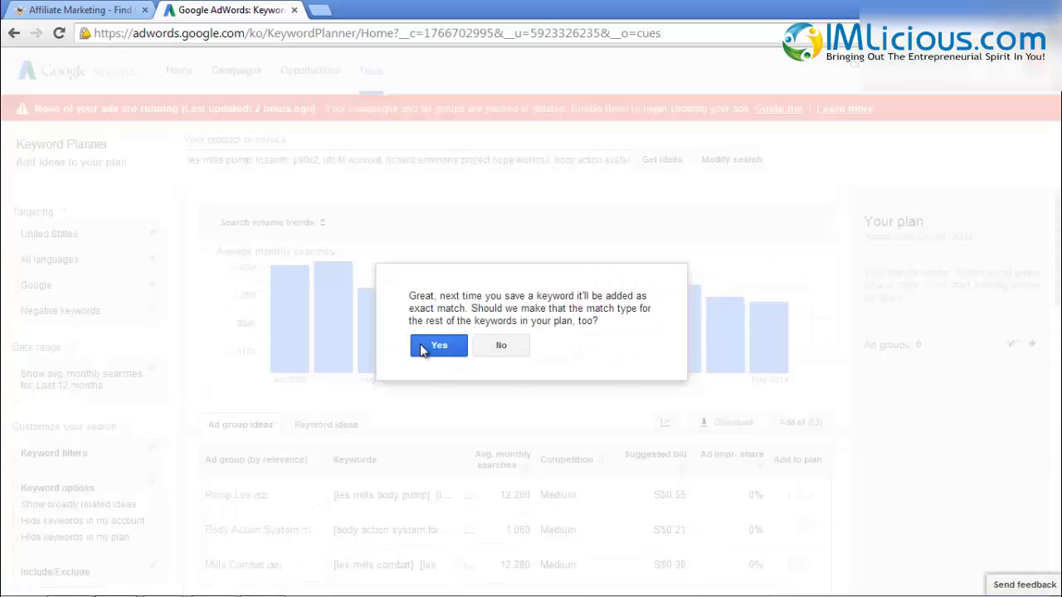
{"action": "left_click", "coordinate": [425, 346]}
{"action": "left_click", "coordinate": [335, 426]}
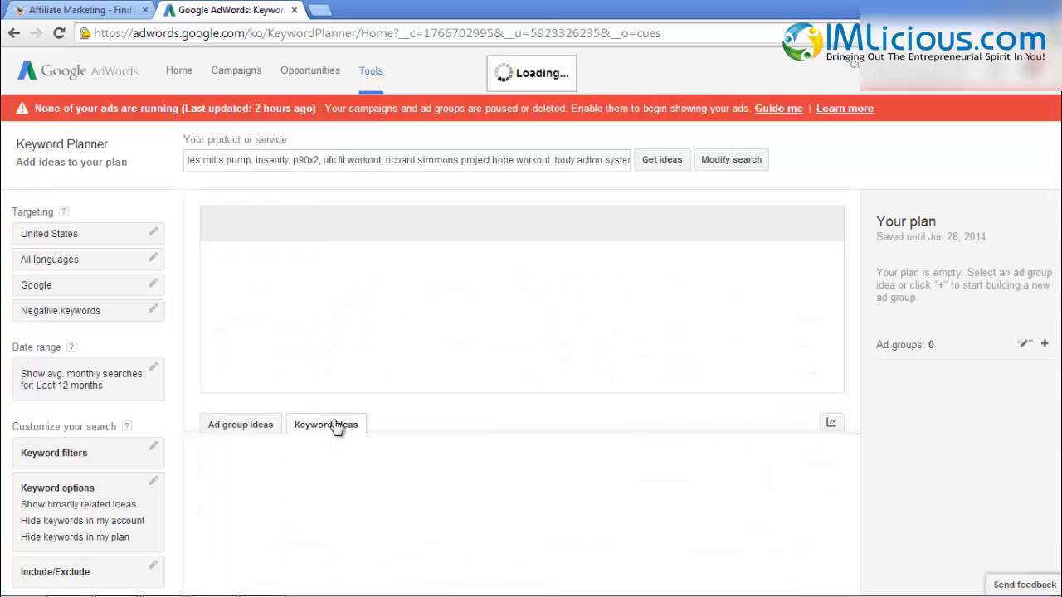
{"action": "scroll", "coordinate": [390, 390], "scroll_direction": "down", "scroll_amount": 2}
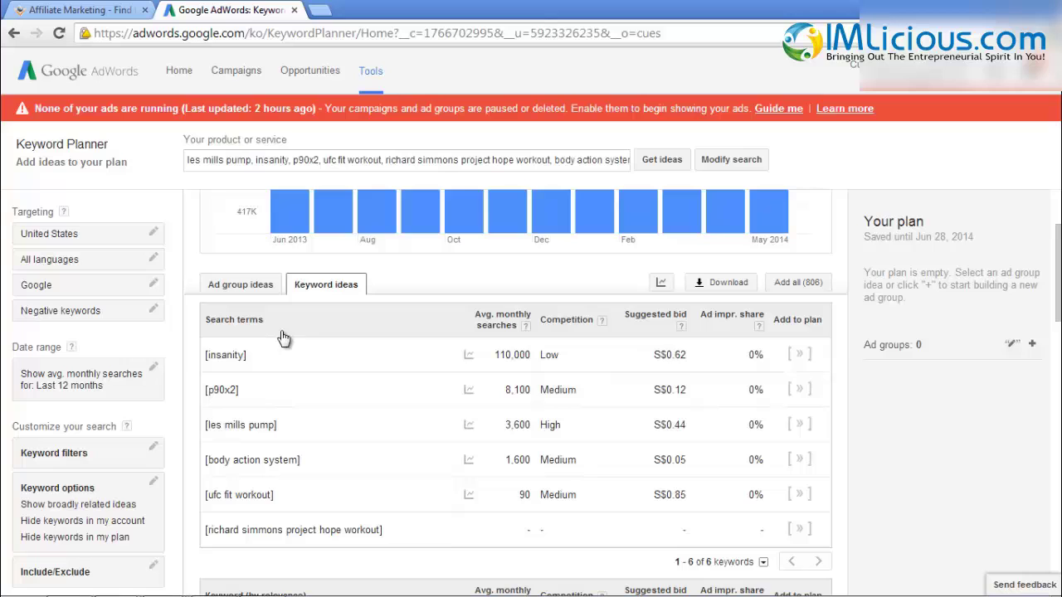
Return to the OfferVault tab listing the strength-training offers
{"action": "left_click", "coordinate": [86, 8]}
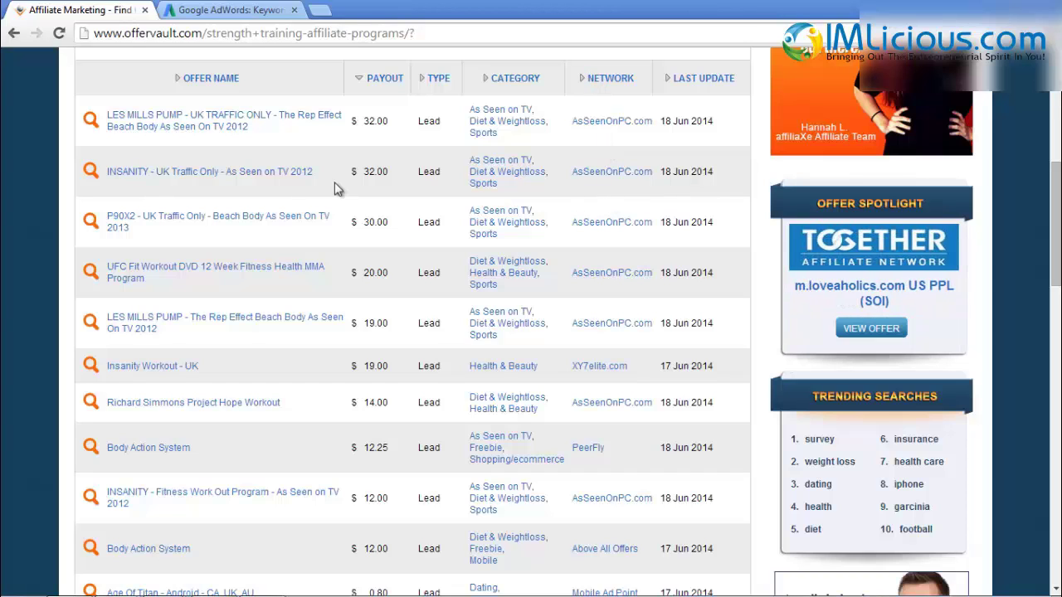
Open the AsSeenOnPC.com network signup form from OfferVault and scroll through its fields
{"action": "left_click", "coordinate": [604, 178]}
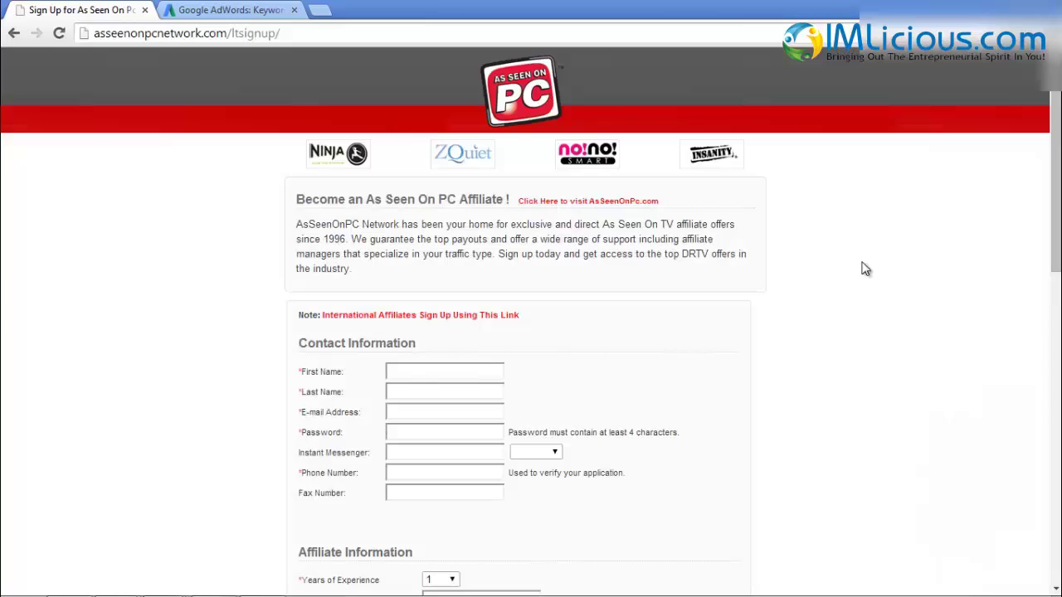
{"action": "scroll", "coordinate": [1036, 348], "scroll_direction": "down", "scroll_amount": 2}
{"action": "scroll", "coordinate": [1036, 351], "scroll_direction": "down", "scroll_amount": 3}
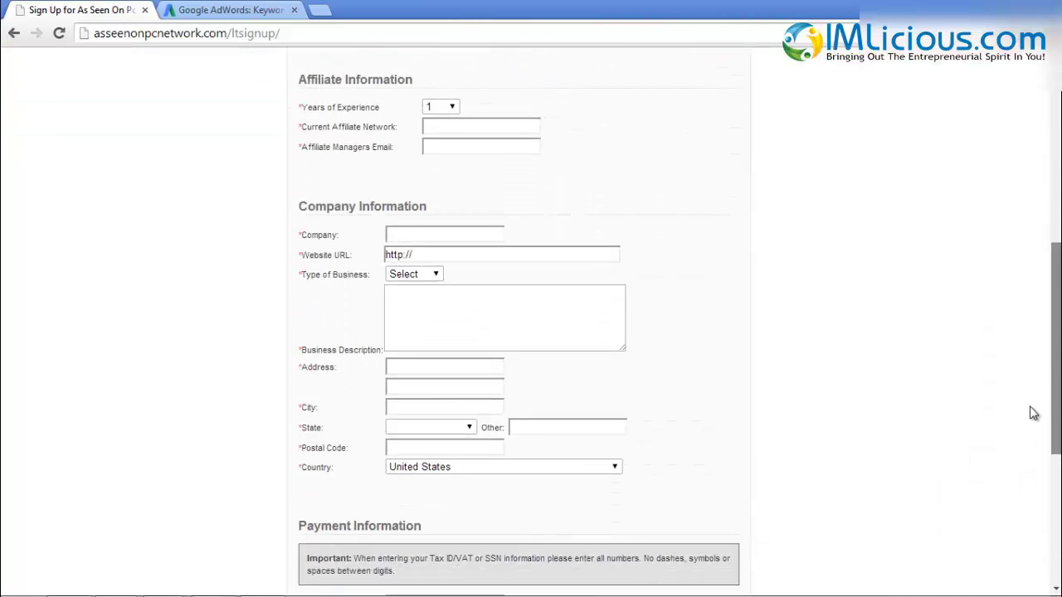
{"action": "scroll", "coordinate": [1037, 347], "scroll_direction": "down", "scroll_amount": 3}
{"action": "scroll", "coordinate": [558, 523], "scroll_direction": "down", "scroll_amount": 2}
{"action": "scroll", "coordinate": [1012, 218], "scroll_direction": "up", "scroll_amount": 10}
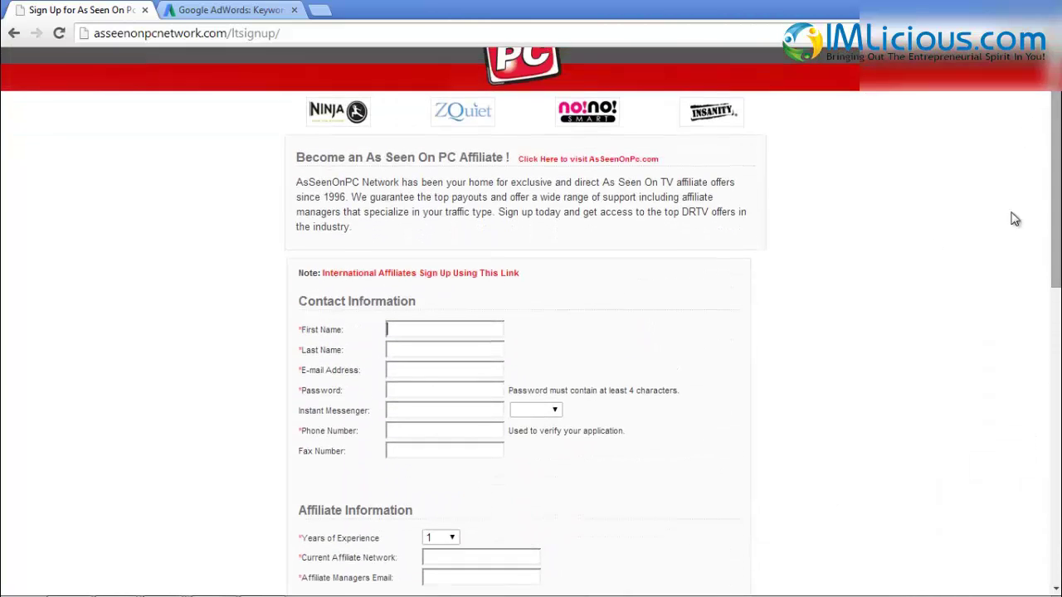
{"action": "scroll", "coordinate": [907, 295], "scroll_direction": "up", "scroll_amount": 1}
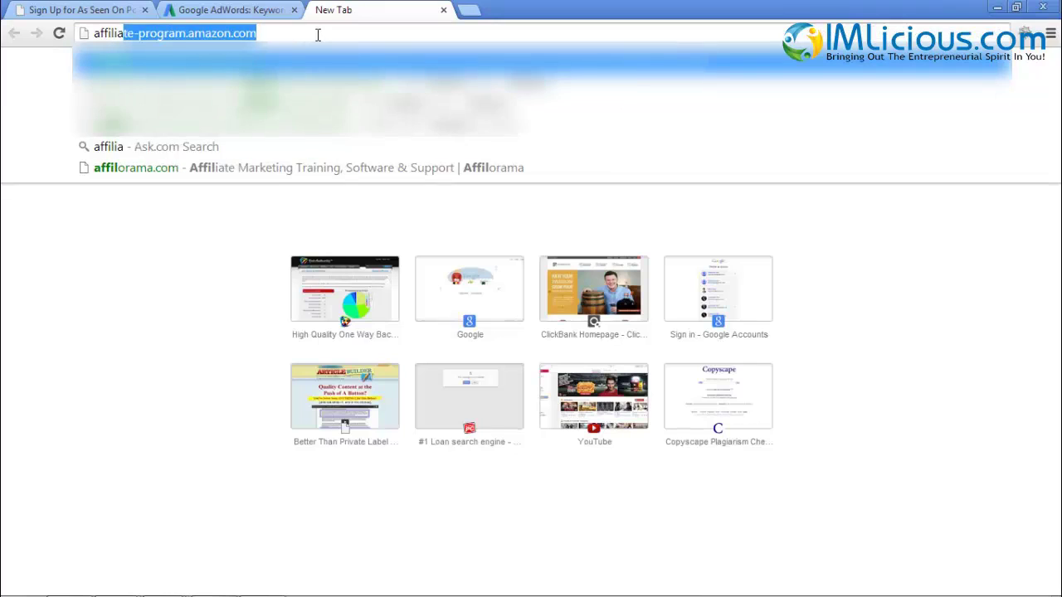
Go to affiliate.asseenonpc.com and reach the logged-in Affiliate Center dashboard
{"action": "type", "text": "te"}
{"action": "key", "text": "Down"}
{"action": "key", "text": "Down"}
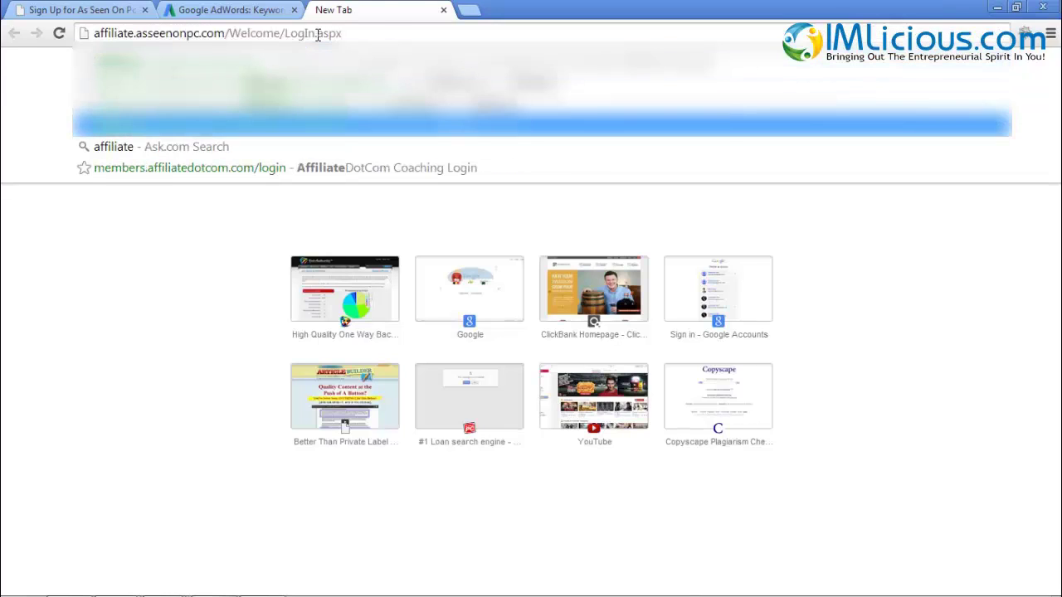
{"action": "key", "text": "Return"}
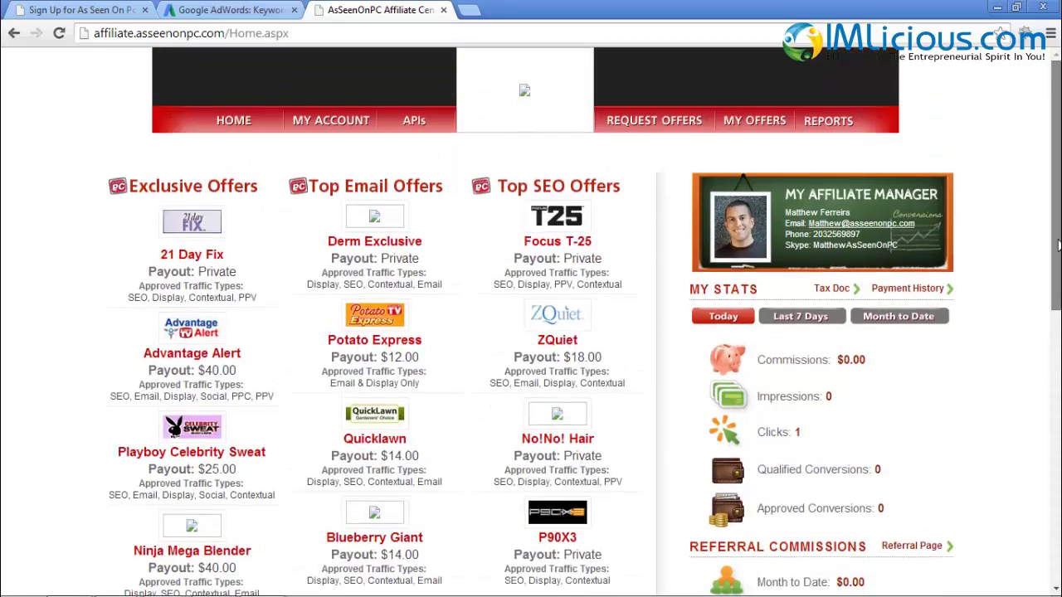
{"action": "left_click_drag", "start_coordinate": [1050, 238], "coordinate": [1049, 321]}
{"action": "scroll", "coordinate": [778, 174], "scroll_direction": "up", "scroll_amount": 2}
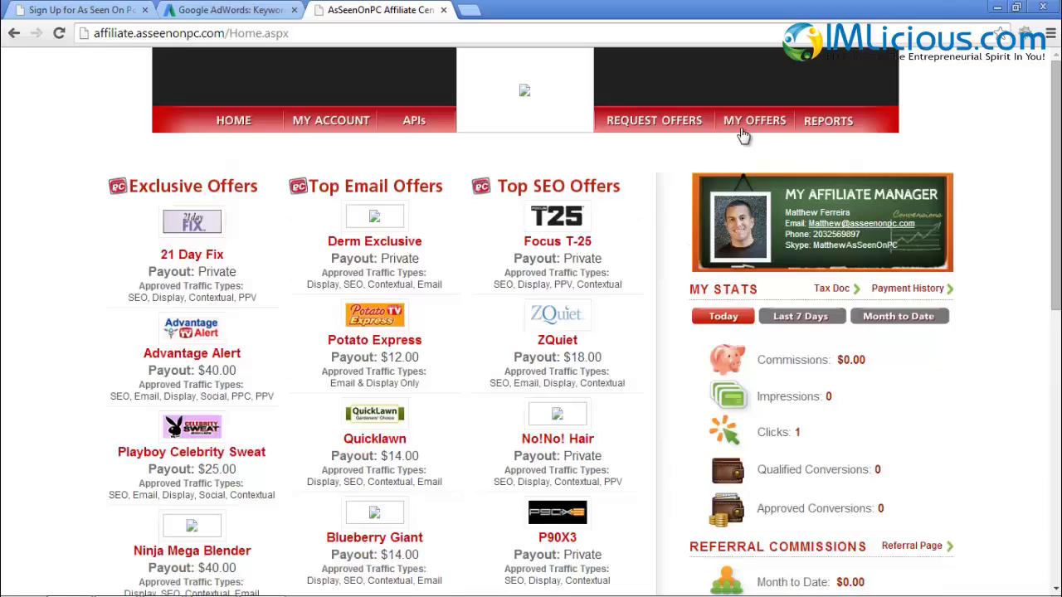
From My Offers, open Creatives for INSANITY - Fitness Work Out Program and browse its banners
{"action": "left_click", "coordinate": [742, 132]}
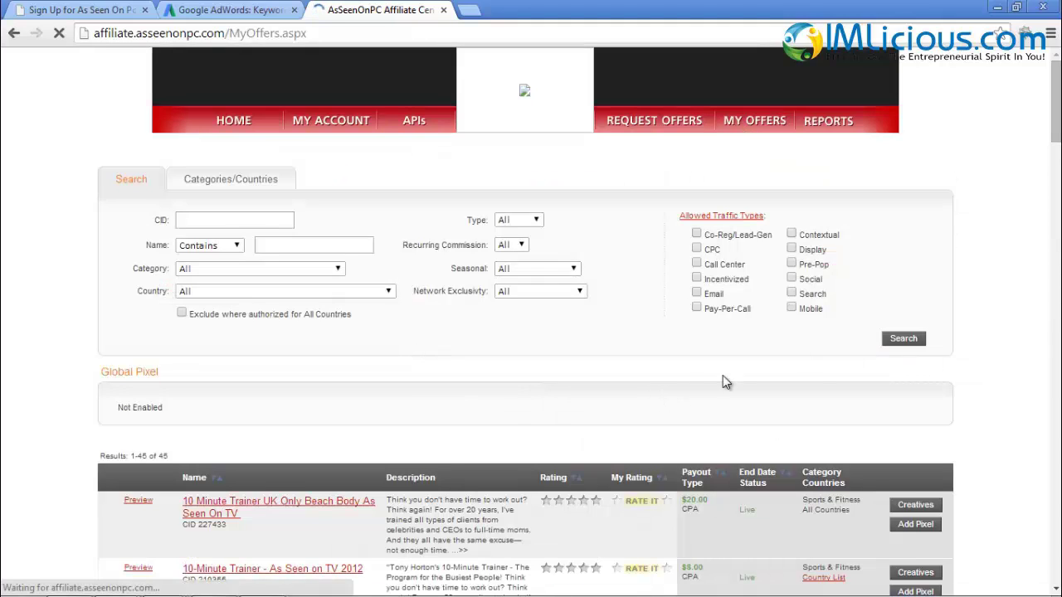
{"action": "left_click_drag", "start_coordinate": [1053, 125], "coordinate": [1051, 313]}
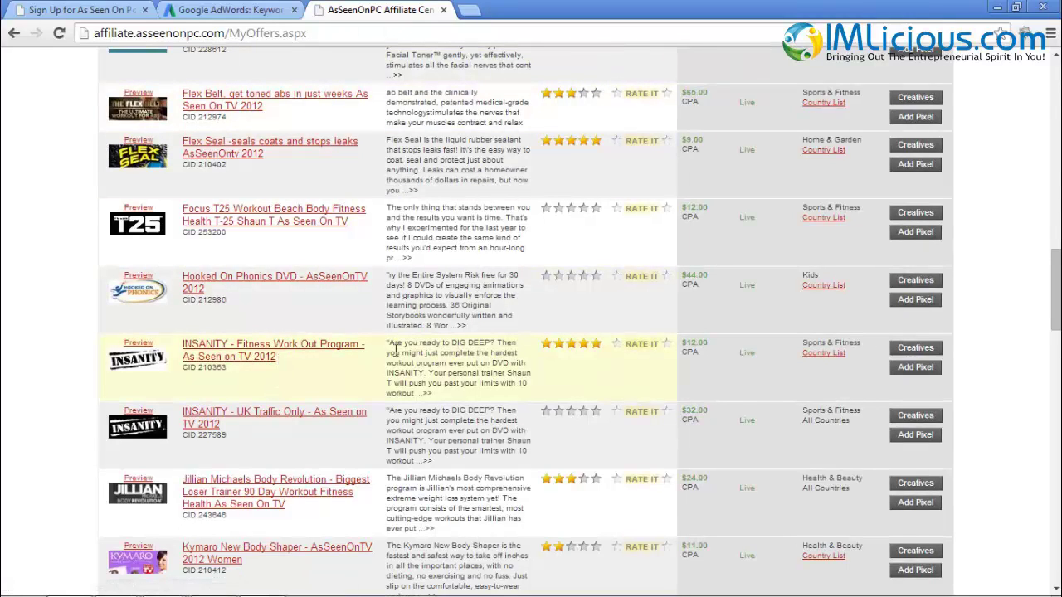
{"action": "left_click", "coordinate": [916, 348]}
{"action": "scroll", "coordinate": [879, 323], "scroll_direction": "down", "scroll_amount": 1}
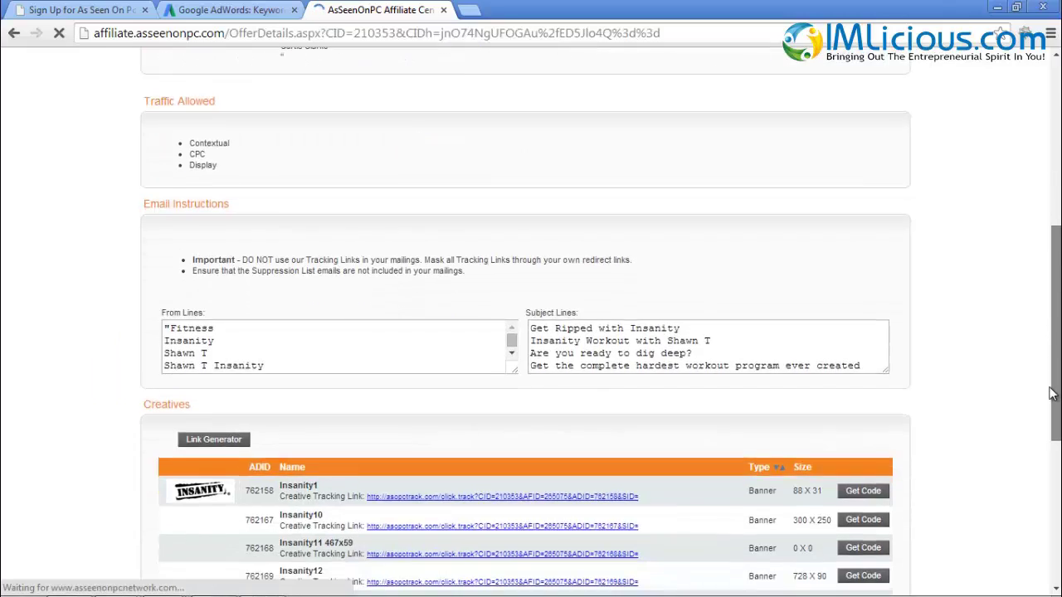
{"action": "scroll", "coordinate": [863, 307], "scroll_direction": "down", "scroll_amount": 1}
{"action": "scroll", "coordinate": [842, 286], "scroll_direction": "down", "scroll_amount": 2}
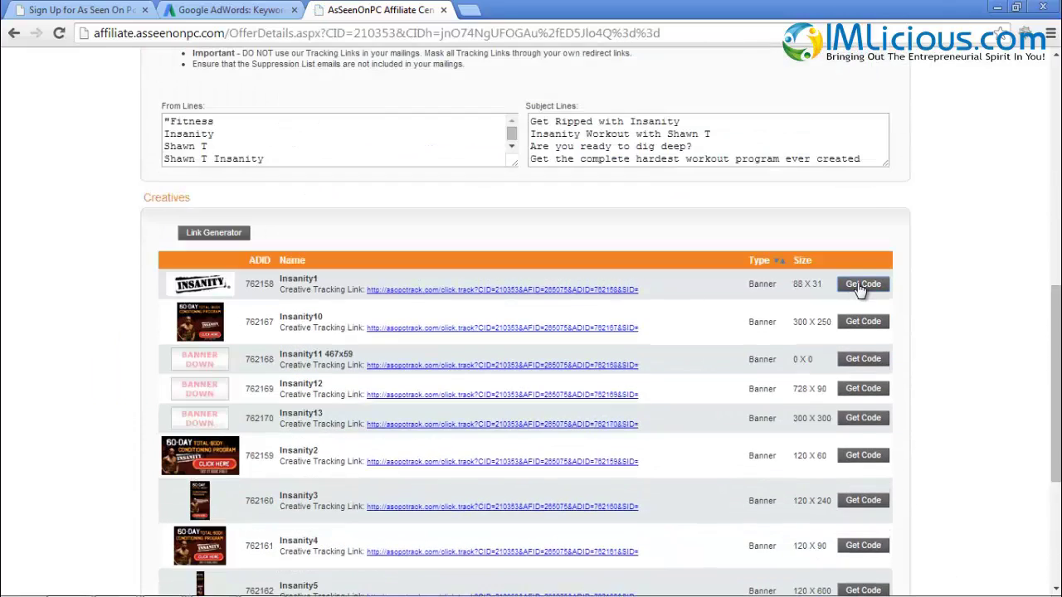
Select the click-tracking URL in the Insanity1 banner code, then close the Creative Preview
{"action": "left_click", "coordinate": [862, 284]}
{"action": "left_click_drag", "start_coordinate": [127, 119], "coordinate": [474, 120]}
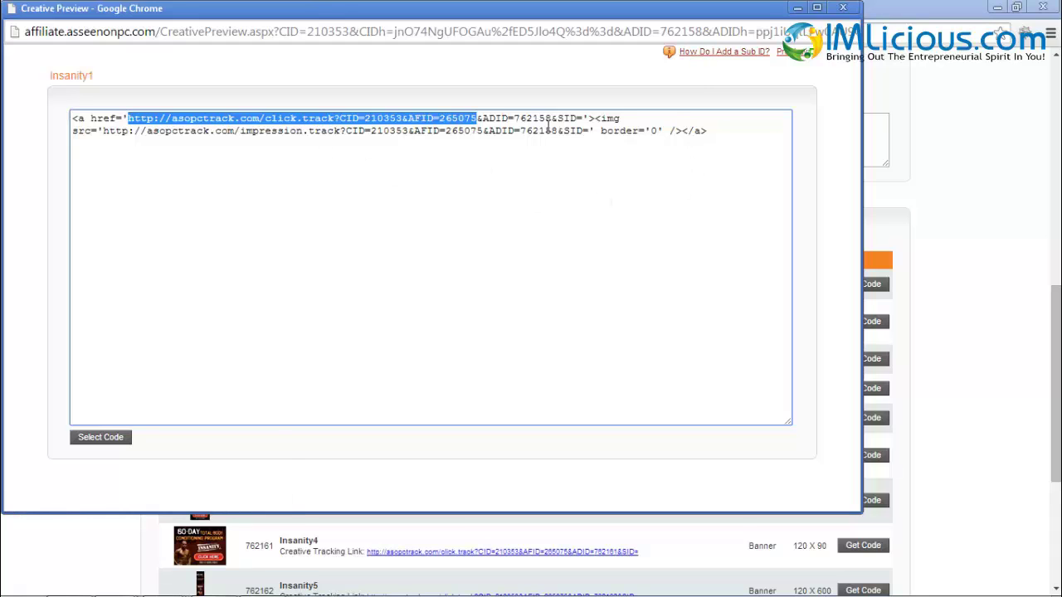
{"action": "left_click", "coordinate": [843, 8]}
{"action": "scroll", "coordinate": [476, 232], "scroll_direction": "up", "scroll_amount": 10}
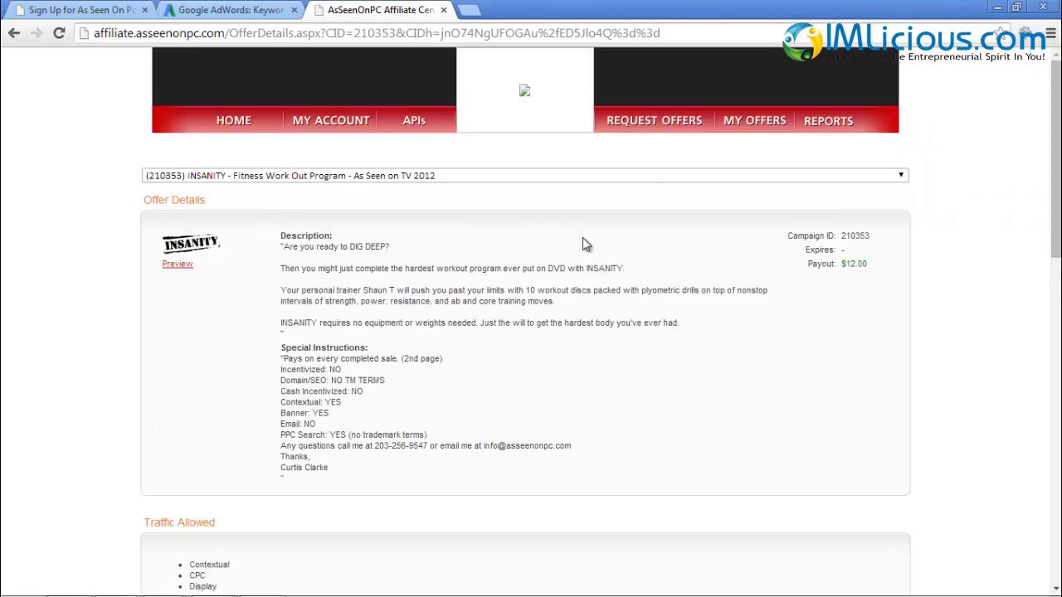
Switch the offer dropdown to P90X2 Tony Horton
{"action": "left_click", "coordinate": [643, 179]}
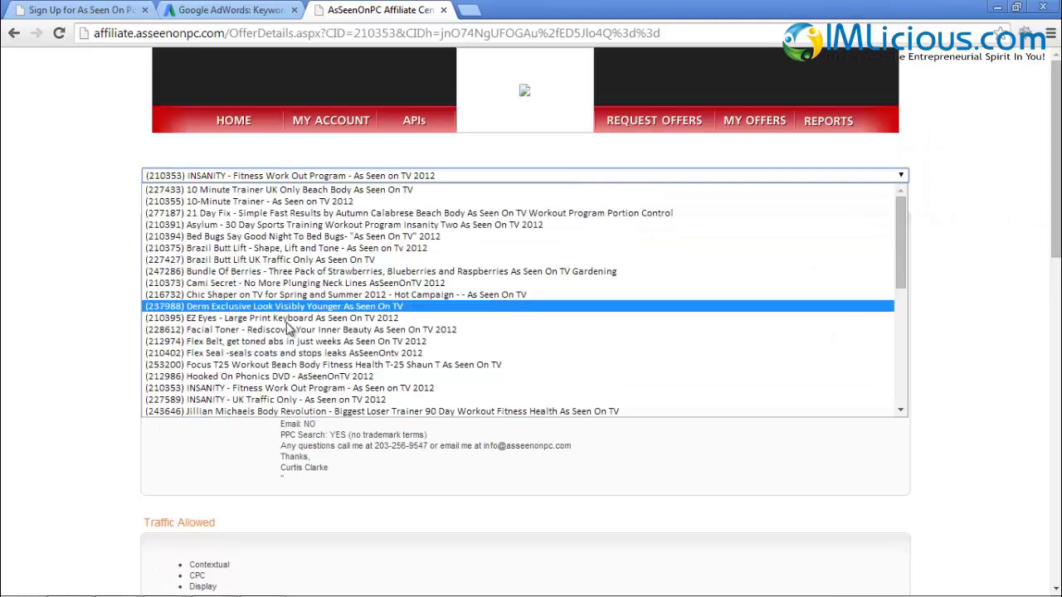
{"action": "scroll", "coordinate": [854, 295], "scroll_direction": "down", "scroll_amount": 5}
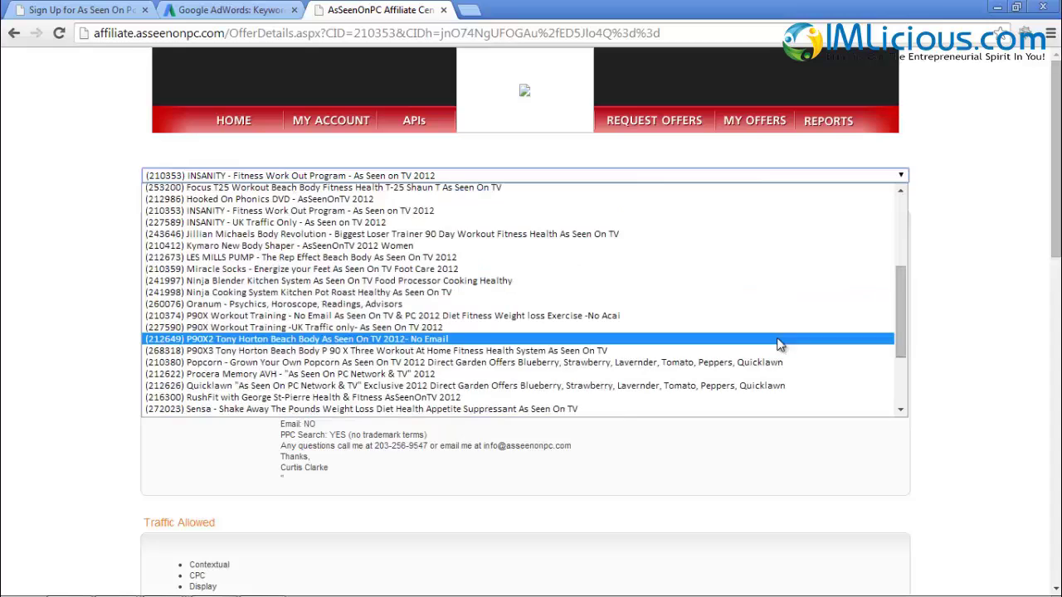
{"action": "left_click", "coordinate": [270, 340]}
{"action": "scroll", "coordinate": [1055, 296], "scroll_direction": "down", "scroll_amount": 3}
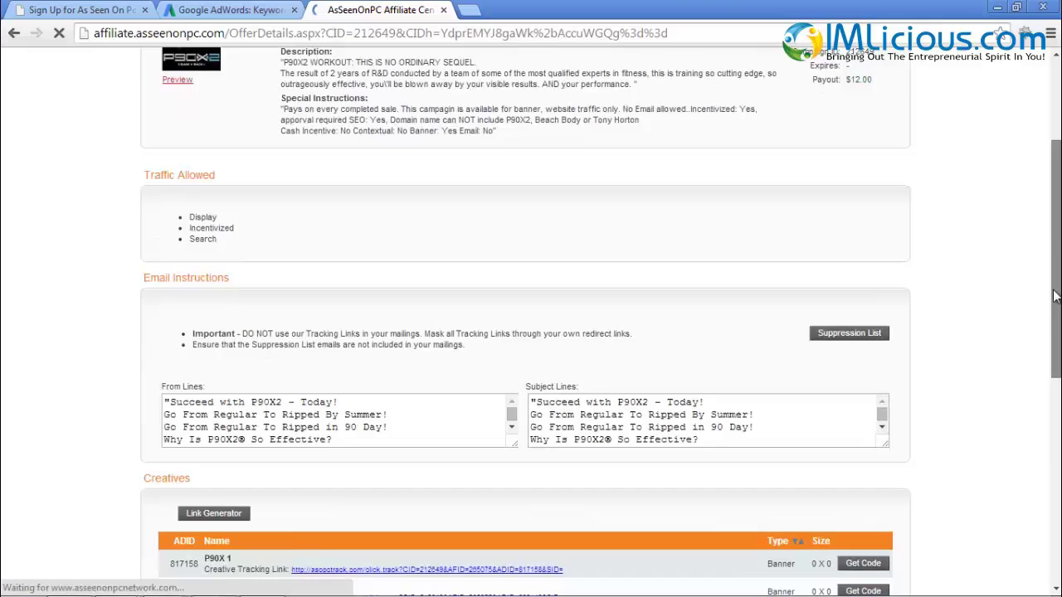
{"action": "scroll", "coordinate": [1055, 297], "scroll_direction": "down", "scroll_amount": 4}
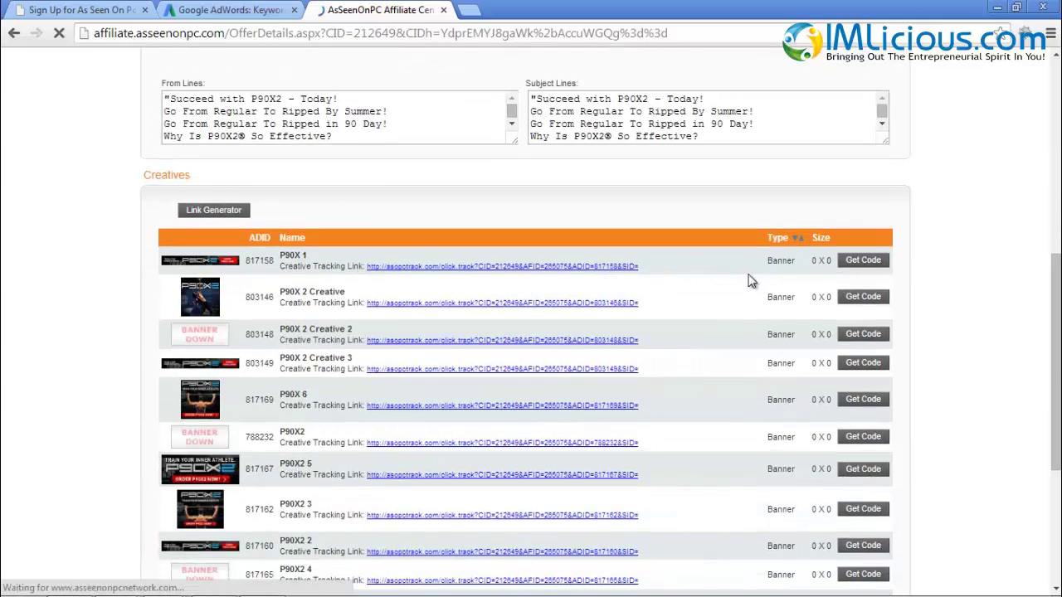
Select the tracking URLs from the P90X 1 and P90X 2 Creative banner codes
{"action": "left_click", "coordinate": [867, 261]}
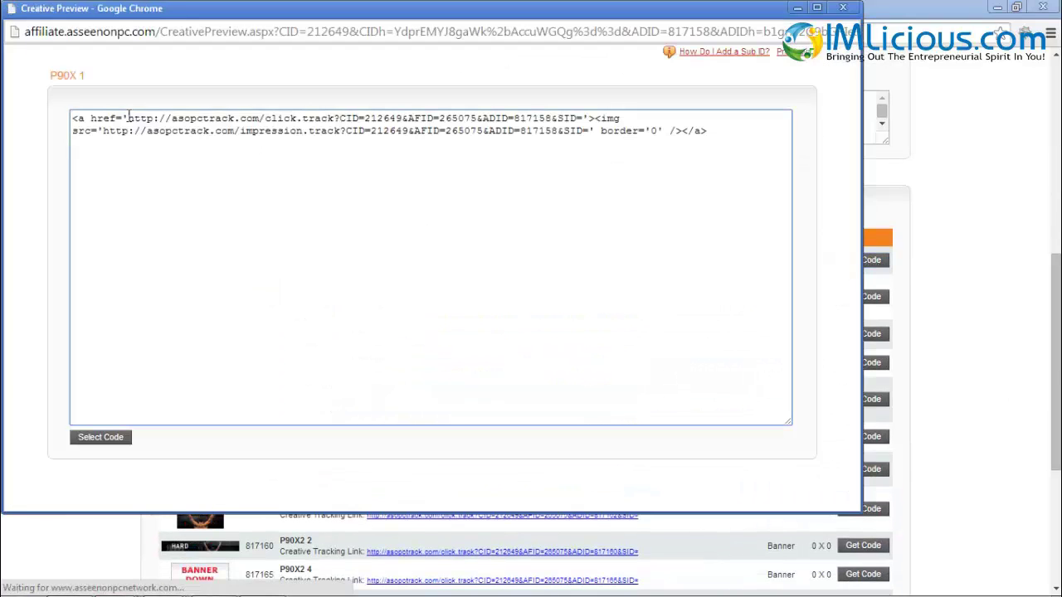
{"action": "left_click_drag", "start_coordinate": [128, 118], "coordinate": [477, 119]}
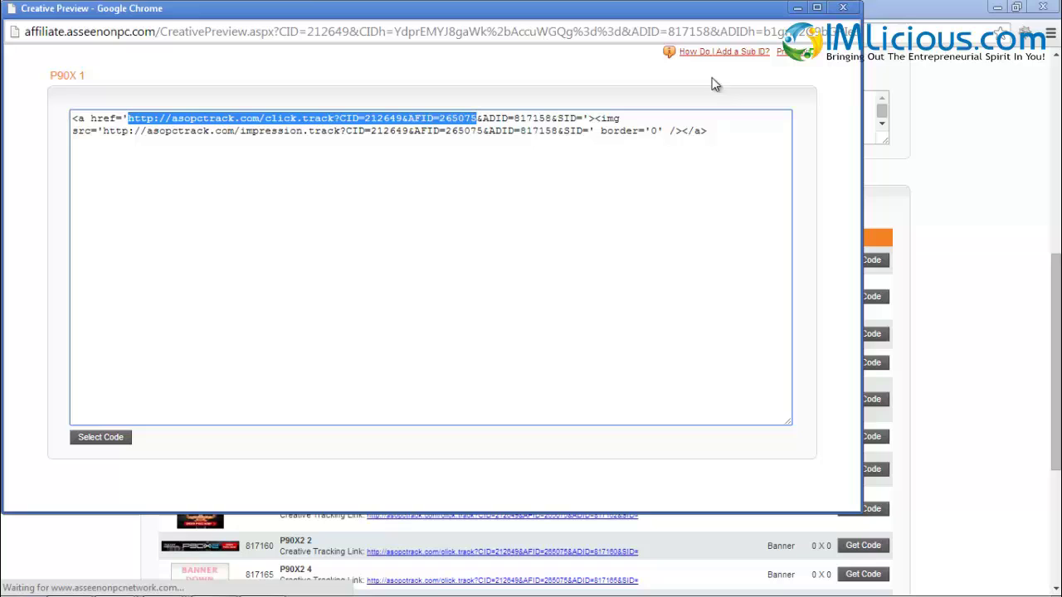
{"action": "left_click", "coordinate": [843, 7]}
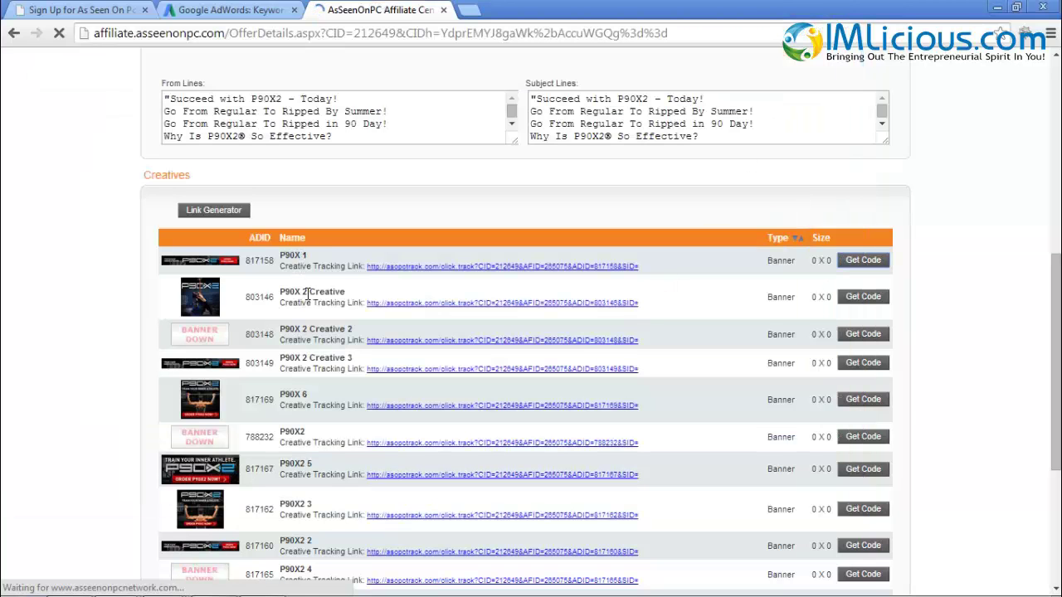
{"action": "left_click", "coordinate": [862, 298]}
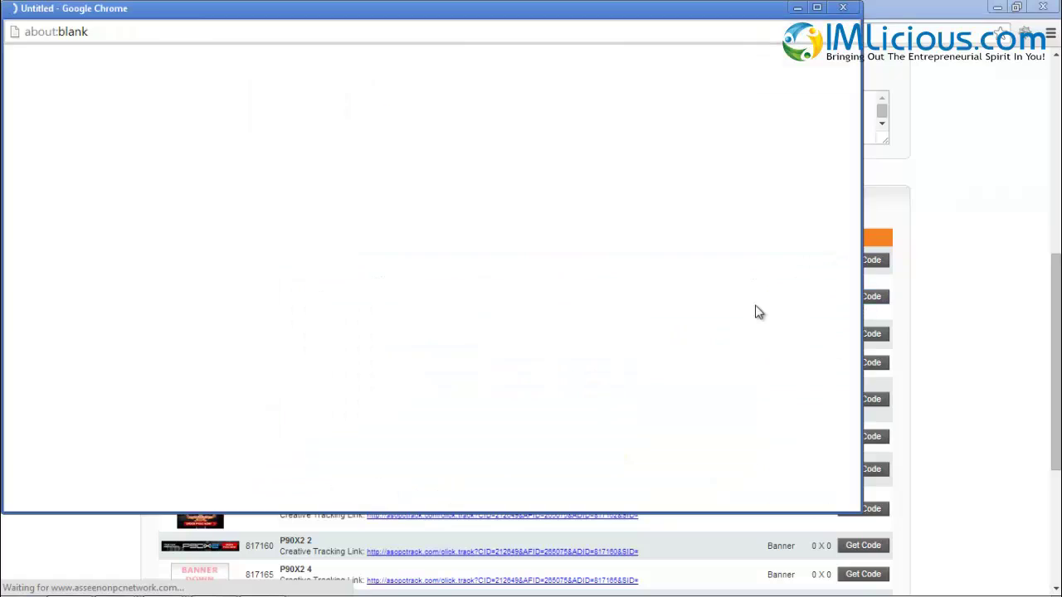
{"action": "left_click_drag", "start_coordinate": [129, 117], "coordinate": [442, 117]}
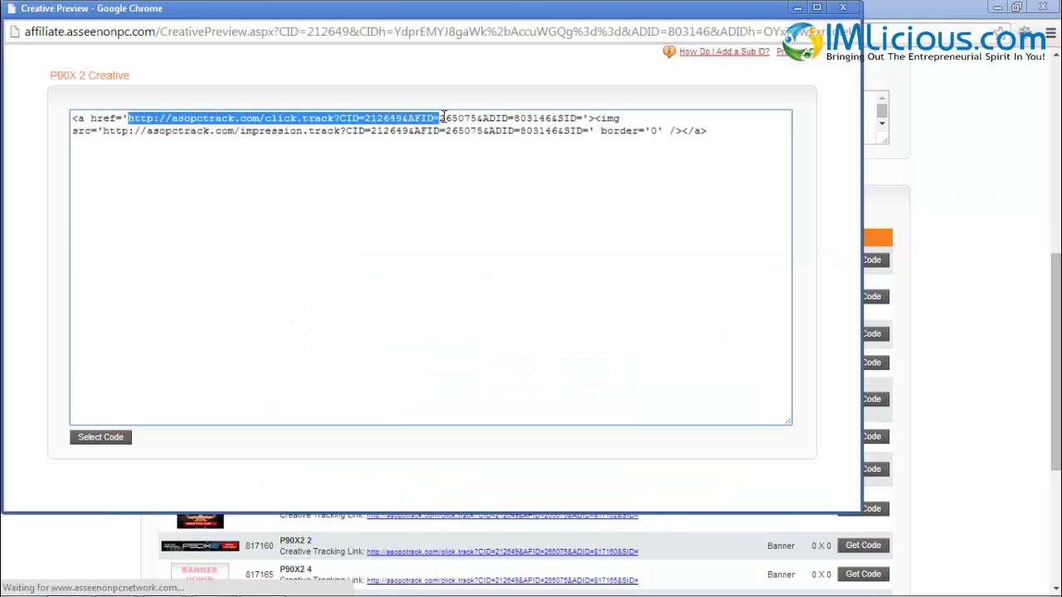
{"action": "left_click", "coordinate": [882, 154]}
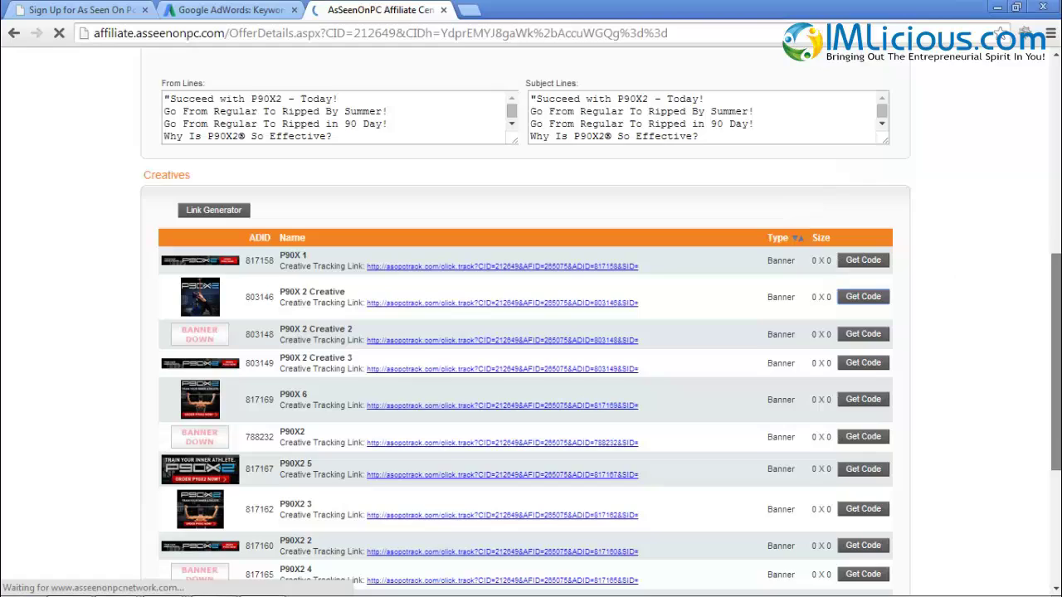
{"action": "scroll", "coordinate": [531, 332], "scroll_direction": "up", "scroll_amount": 2}
{"action": "scroll", "coordinate": [937, 339], "scroll_direction": "up", "scroll_amount": 4}
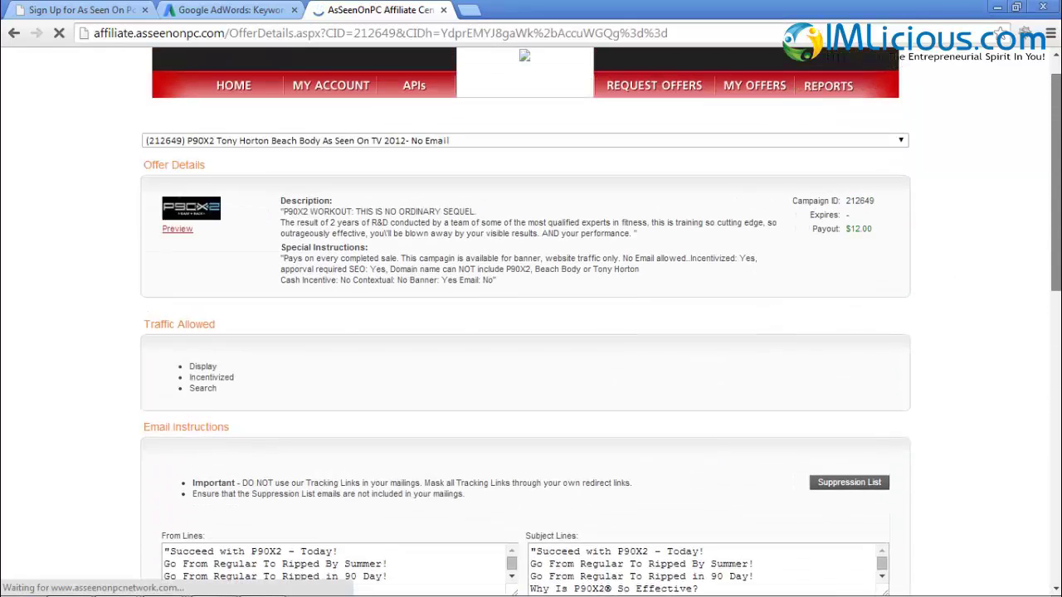